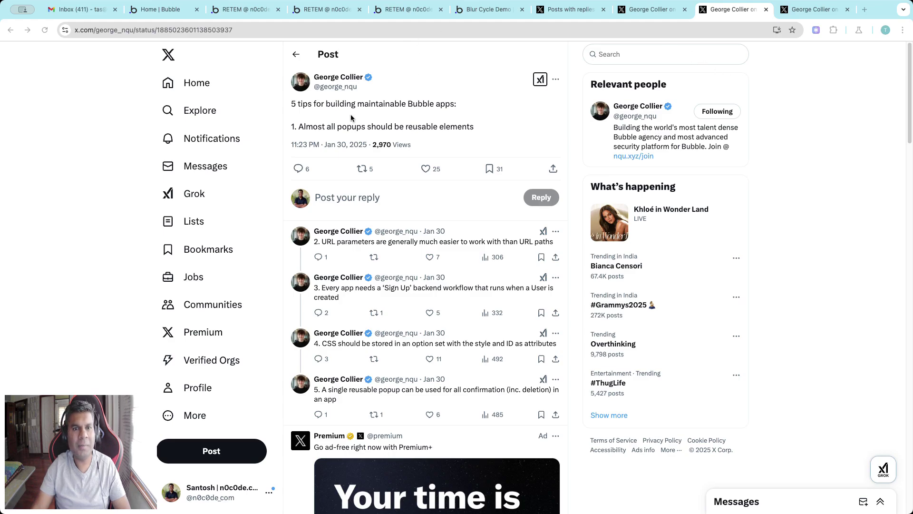
# Read the X thread of maintainable Bubble app tips, focusing on tip 4 about storing CSS in an option set and its replies
pyautogui.tripleClick(363, 106)
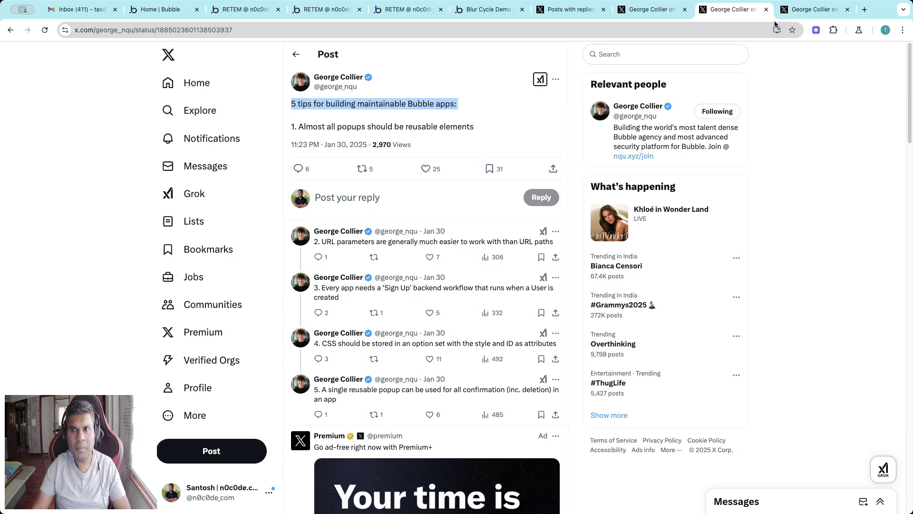
pyautogui.click(809, 9)
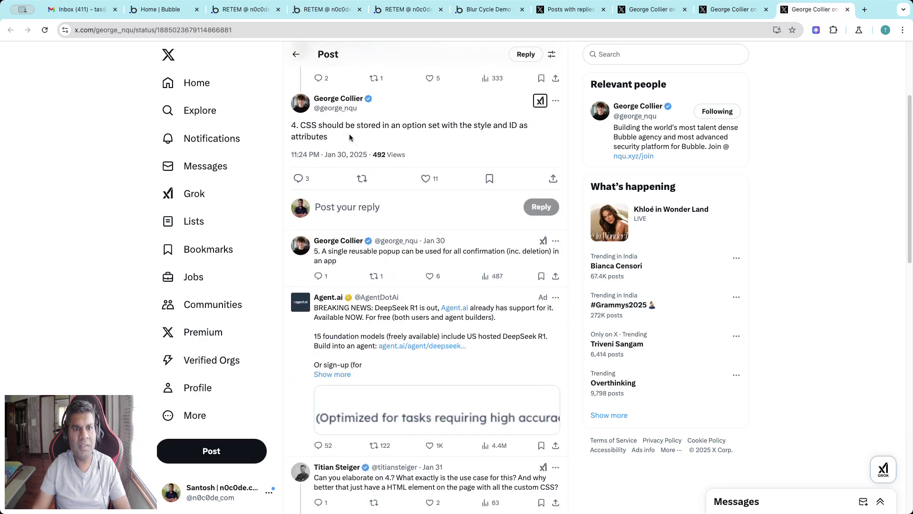
pyautogui.moveTo(335, 137); pyautogui.dragTo(332, 125)
pyautogui.click(362, 139)
pyautogui.moveTo(468, 130); pyautogui.dragTo(473, 142)
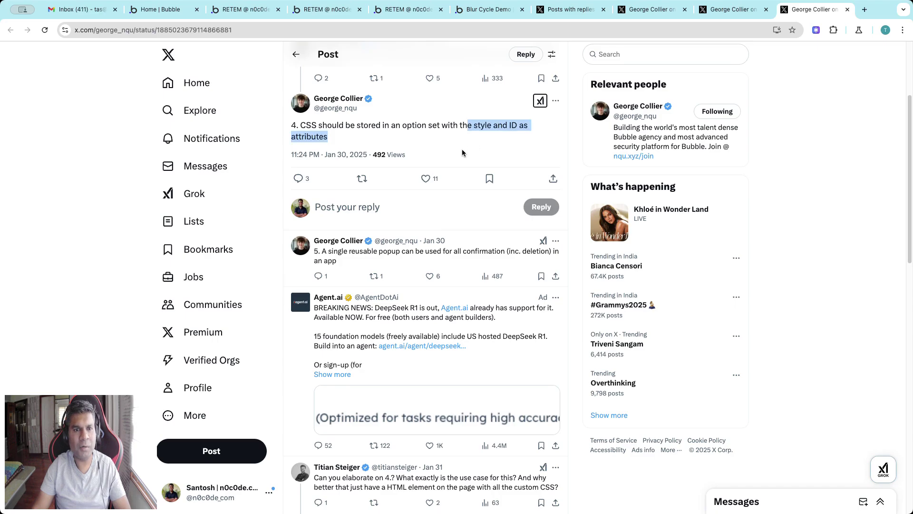
pyautogui.scroll(-9, 418, 217)
pyautogui.scroll(2, 404, 199)
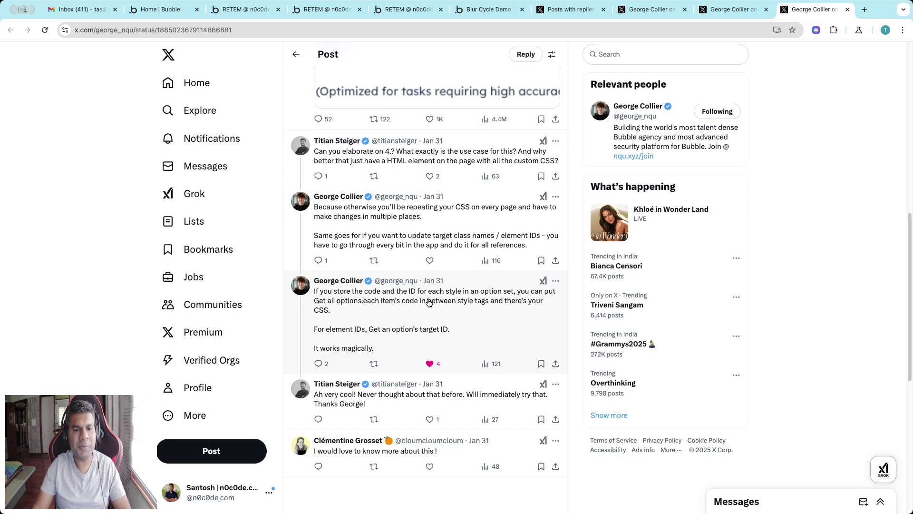
# Switch to the Bubble editor and compare the index and blur-cycle pages with the live blur-cycle preview
pyautogui.click(393, 16)
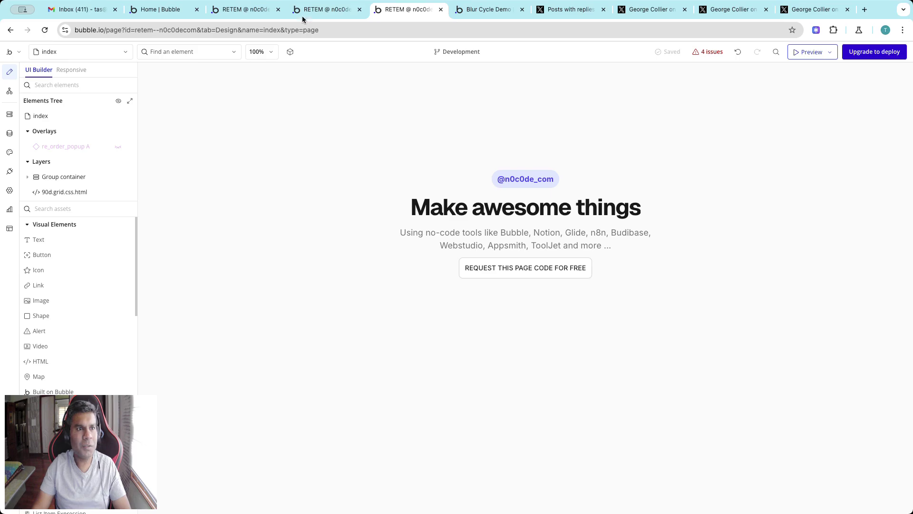
pyautogui.hotkey('ctrl', 'pageup')
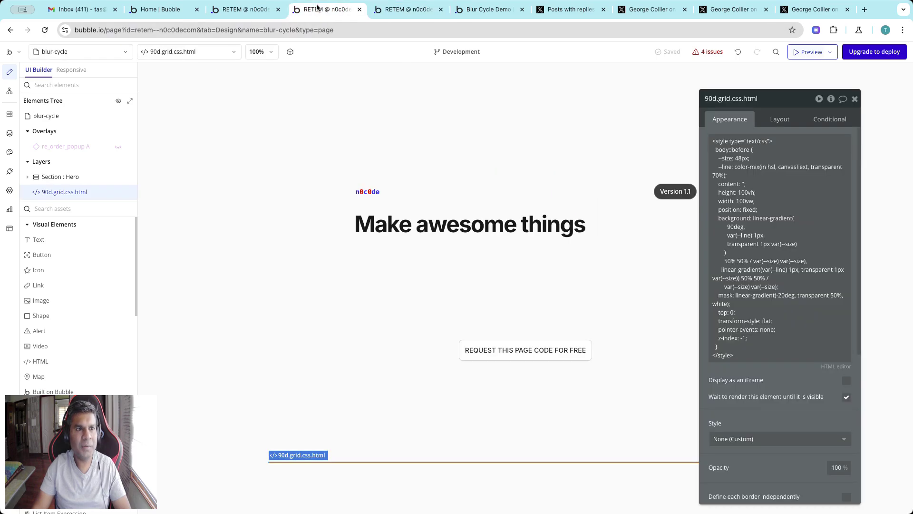
pyautogui.click(470, 14)
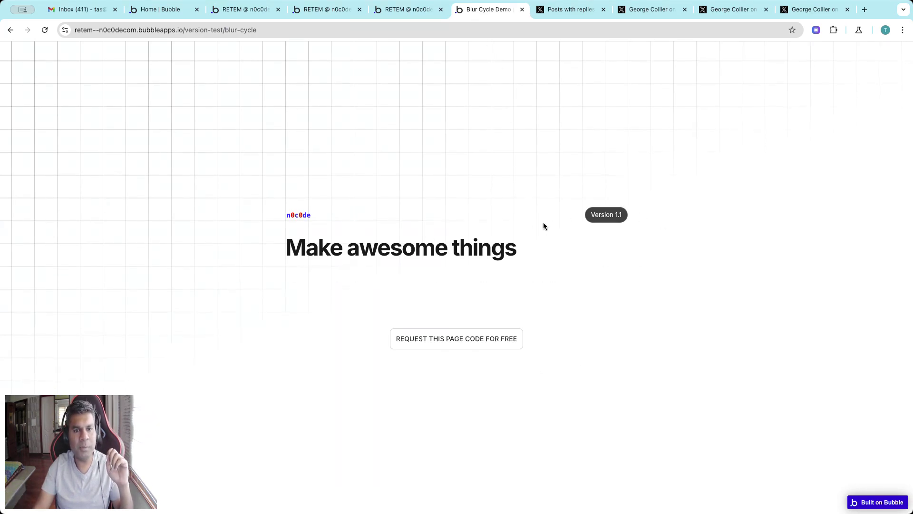
pyautogui.click(347, 15)
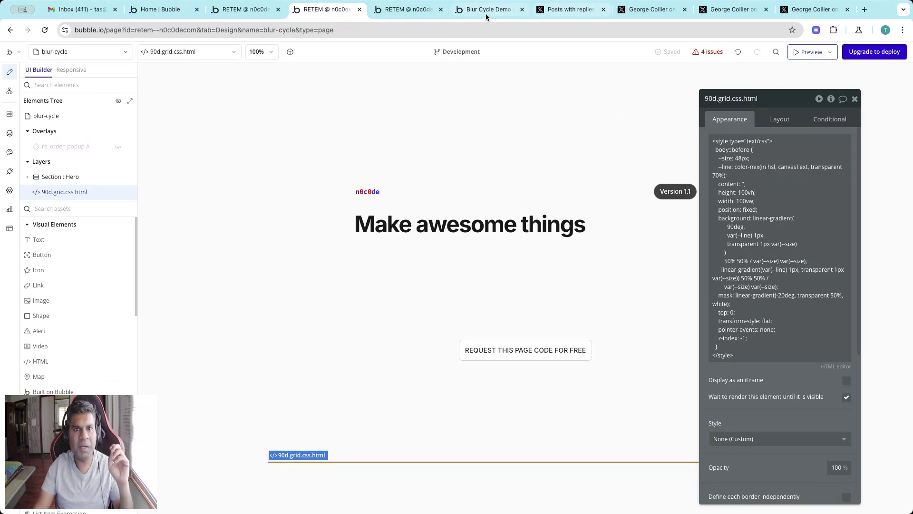
pyautogui.click(457, 11)
pyautogui.click(408, 9)
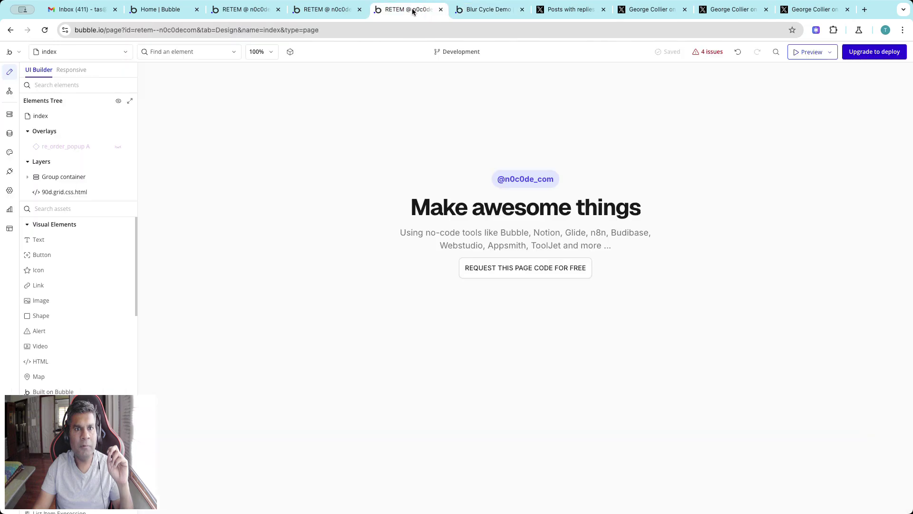
# Examine the 90d.grid.css.html element on the blur-cycle page, its grid background in the preview, and the matching element on index
pyautogui.click(332, 11)
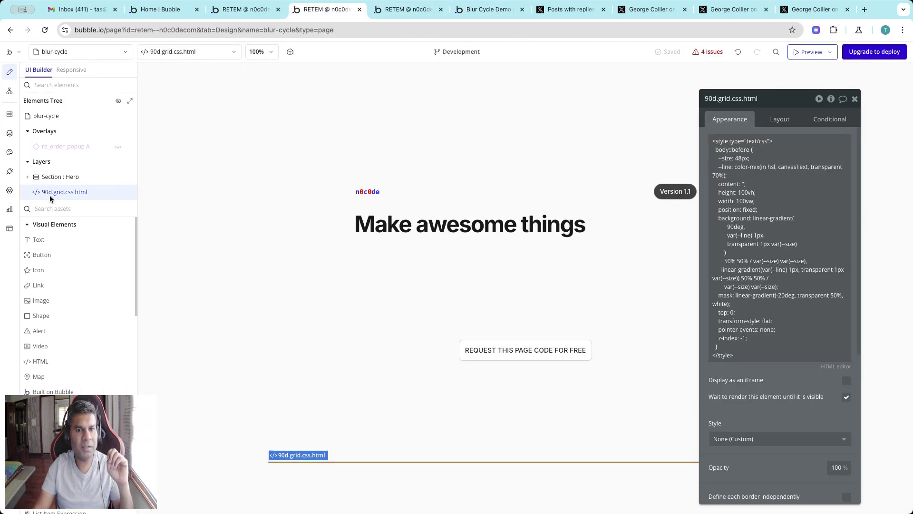
pyautogui.click(476, 10)
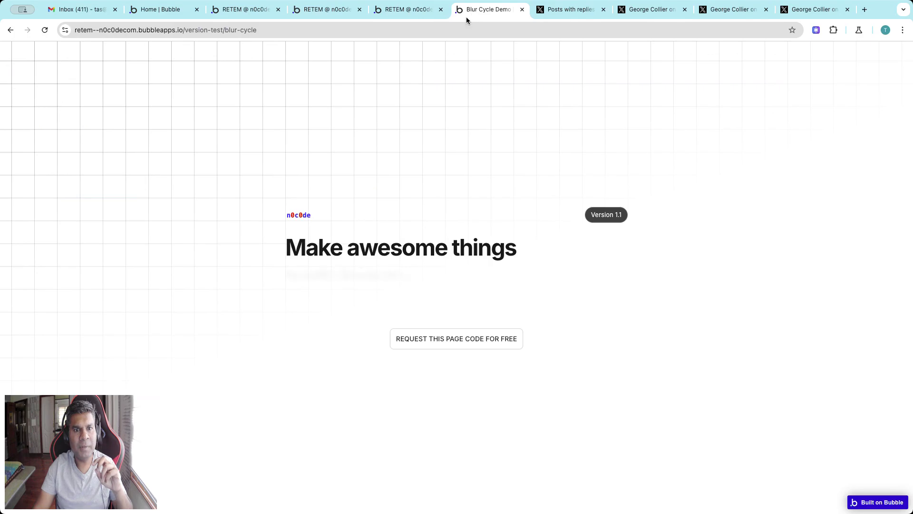
pyautogui.click(400, 10)
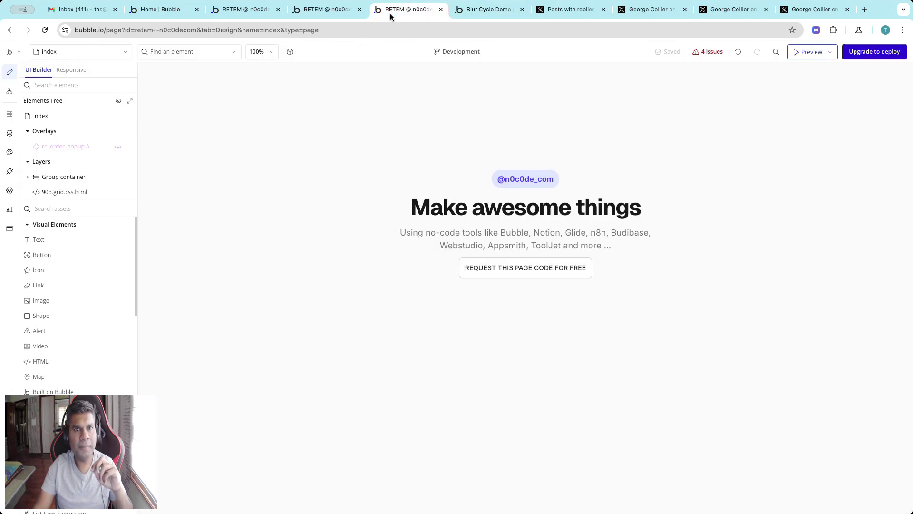
pyautogui.click(497, 10)
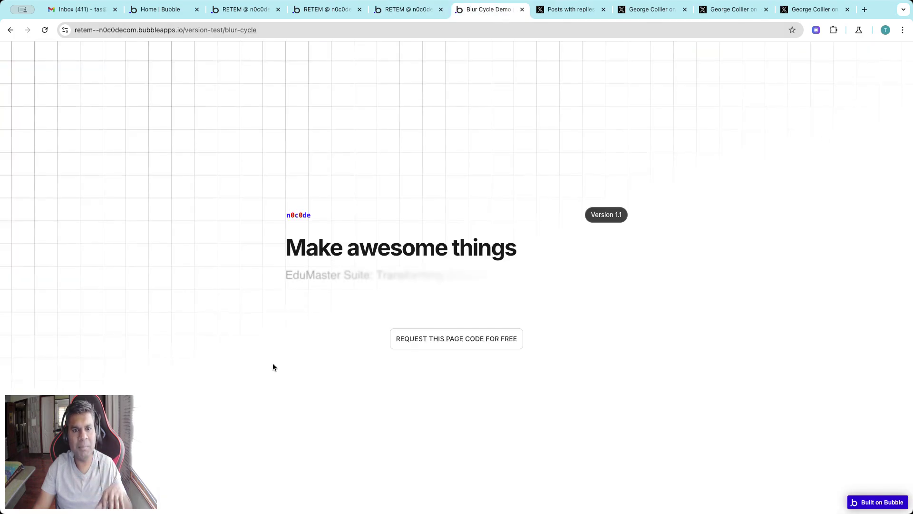
pyautogui.click(319, 26)
pyautogui.click(329, 10)
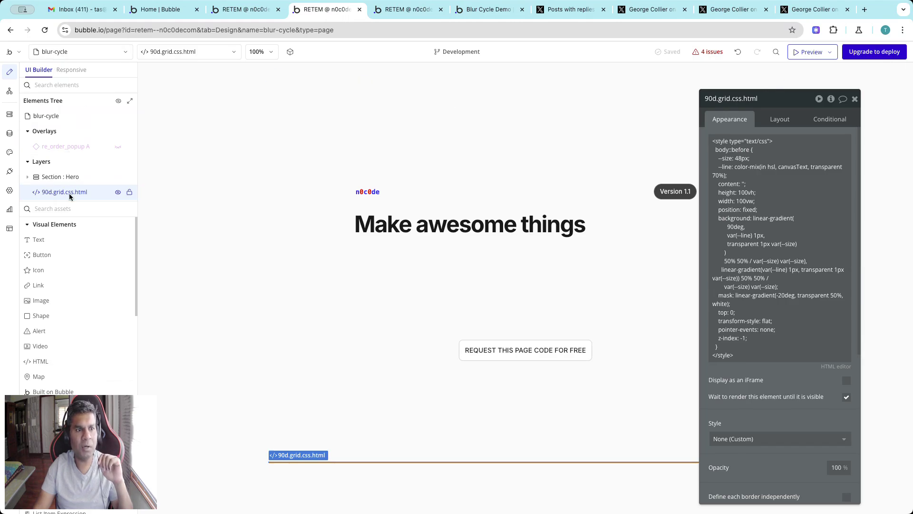
pyautogui.click(395, 10)
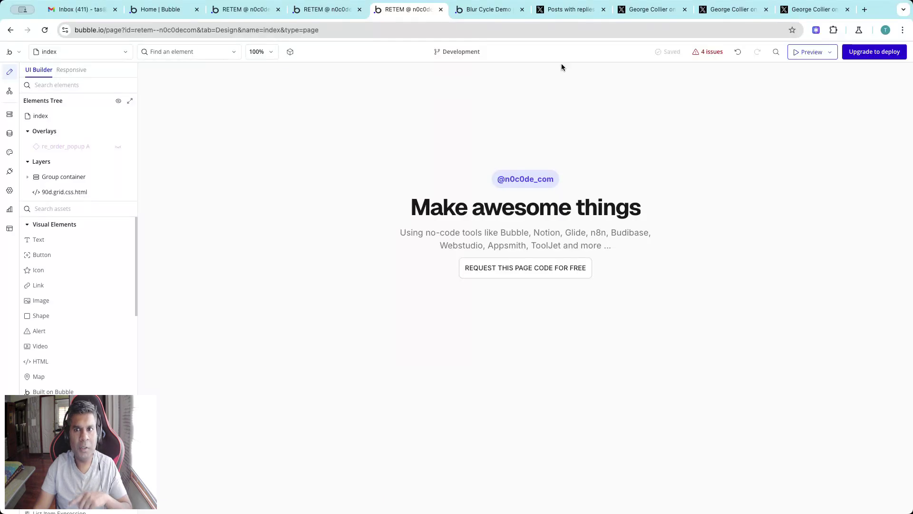
# Return to the X thread and review the advice on keeping CSS in an option set with style and ID attributes
pyautogui.click(819, 13)
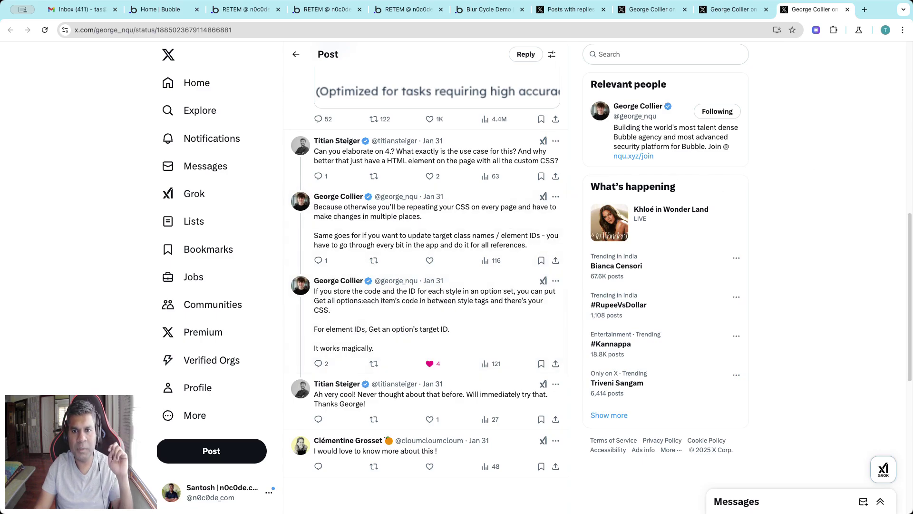
pyautogui.press('super+grave')
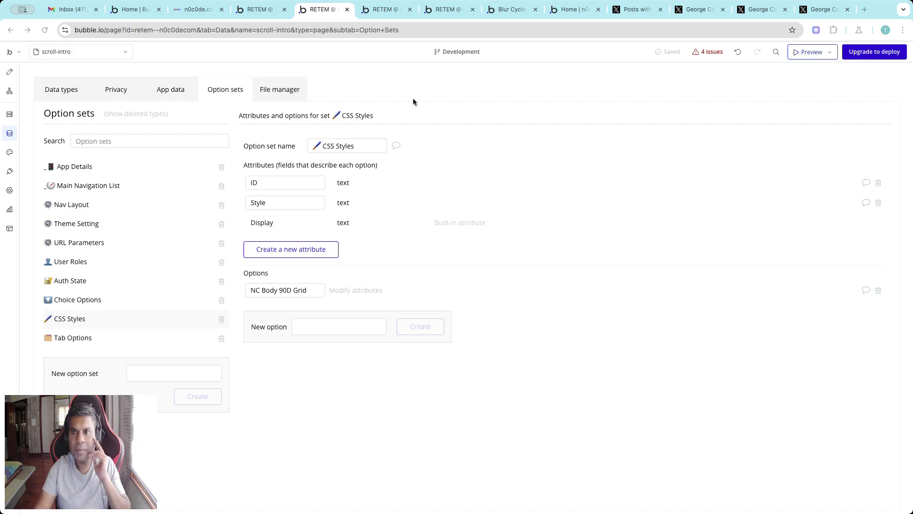
pyautogui.click(811, 13)
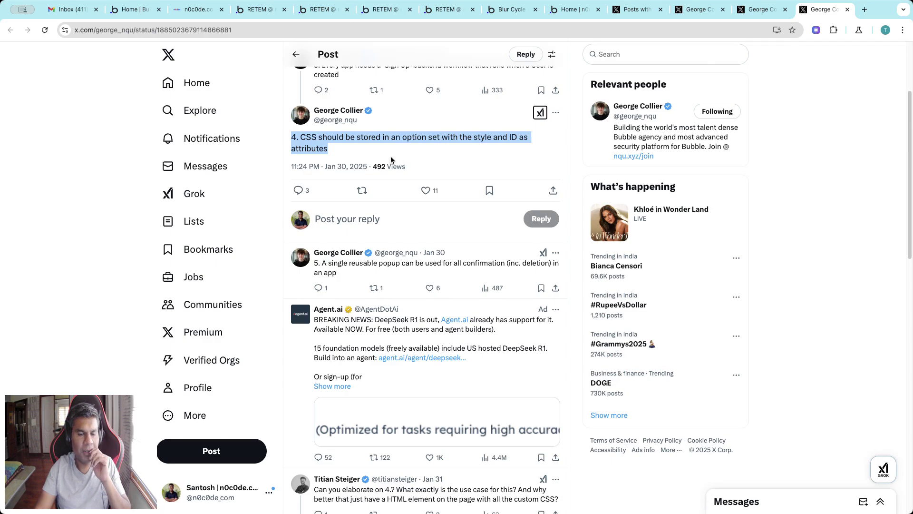
# Review the ID and Style attributes of the CSS Styles option set in Bubble and open the NC Body 90D Grid option's attributes
pyautogui.click(209, 10)
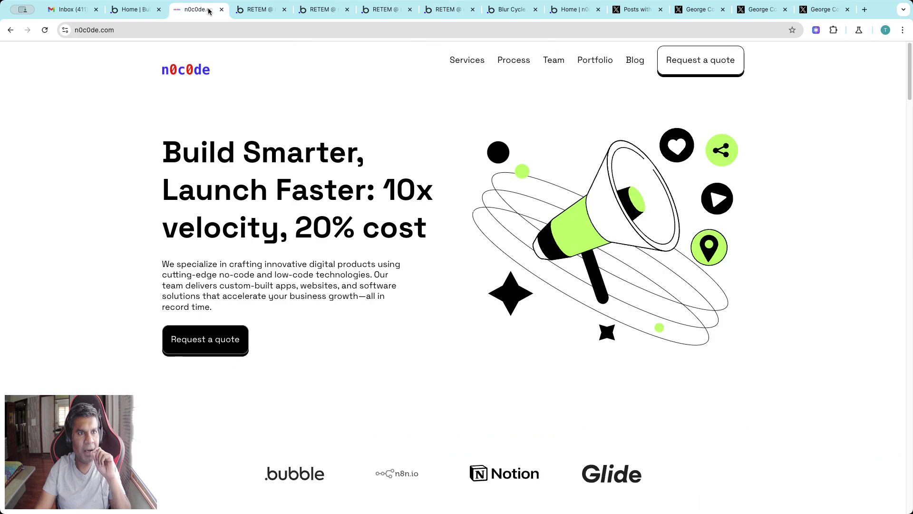
pyautogui.click(252, 10)
pyautogui.click(326, 10)
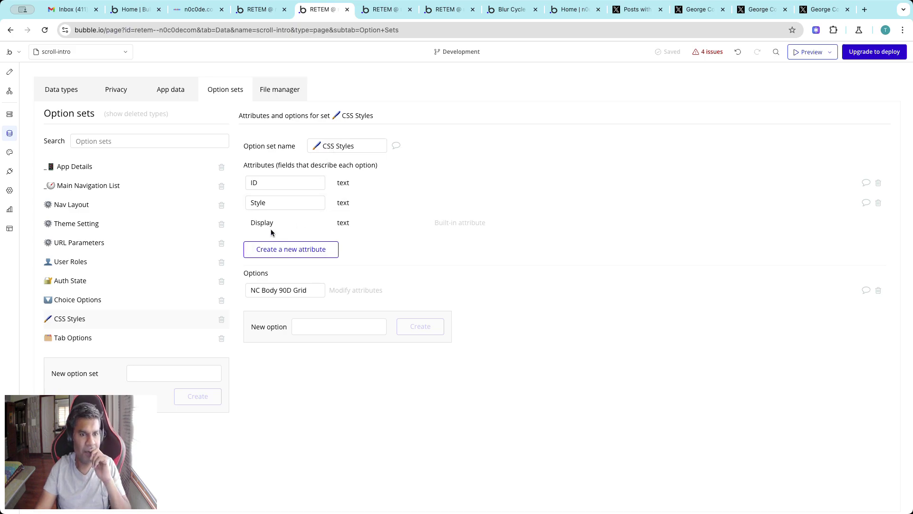
pyautogui.click(272, 182)
pyautogui.click(276, 199)
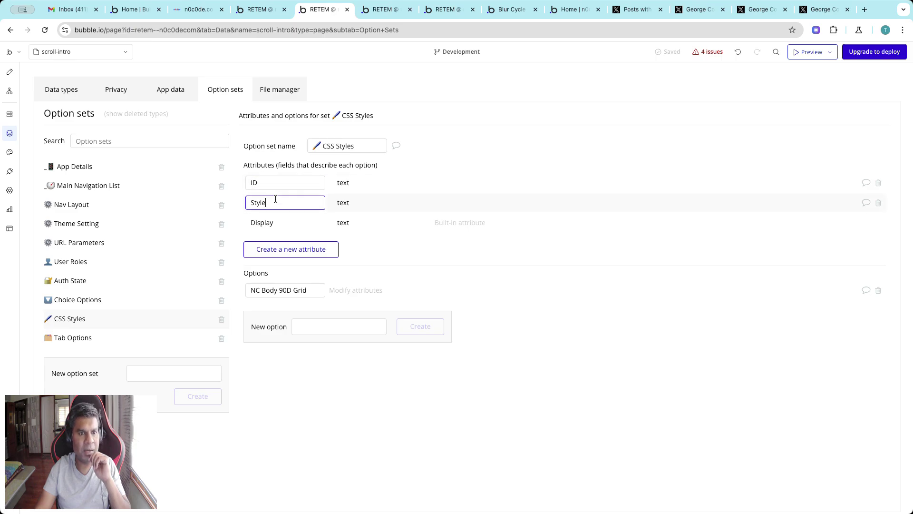
pyautogui.click(330, 291)
pyautogui.click(160, 100)
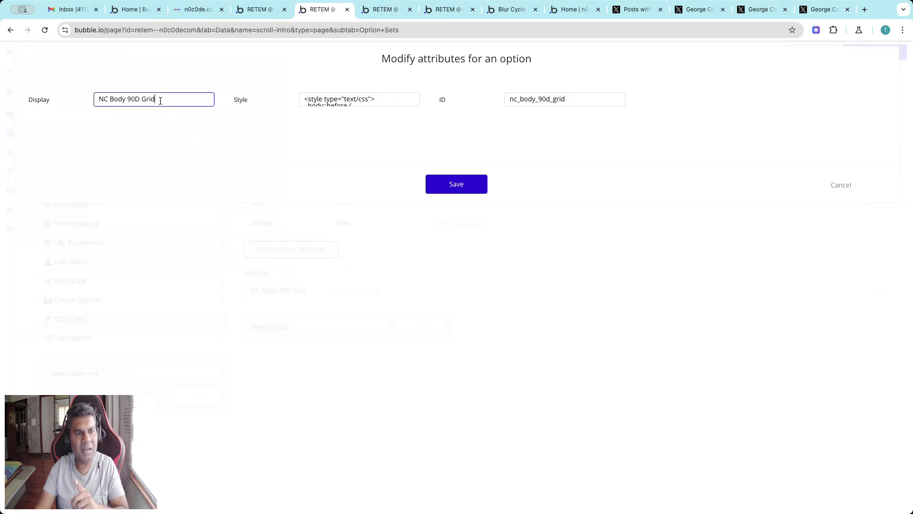
# Check the n0c0de.com website, the option's attributes, and the live previews of the blur-cycle and index pages
pyautogui.click(196, 10)
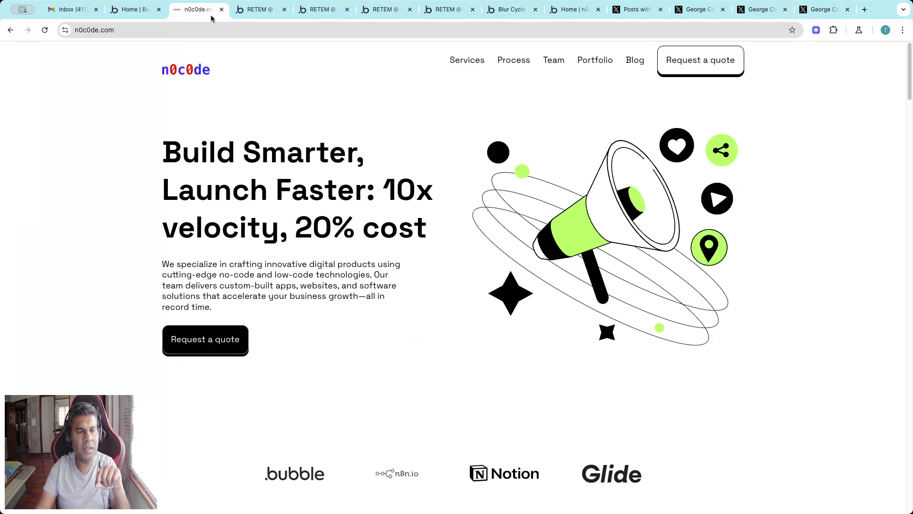
pyautogui.click(253, 14)
pyautogui.click(333, 15)
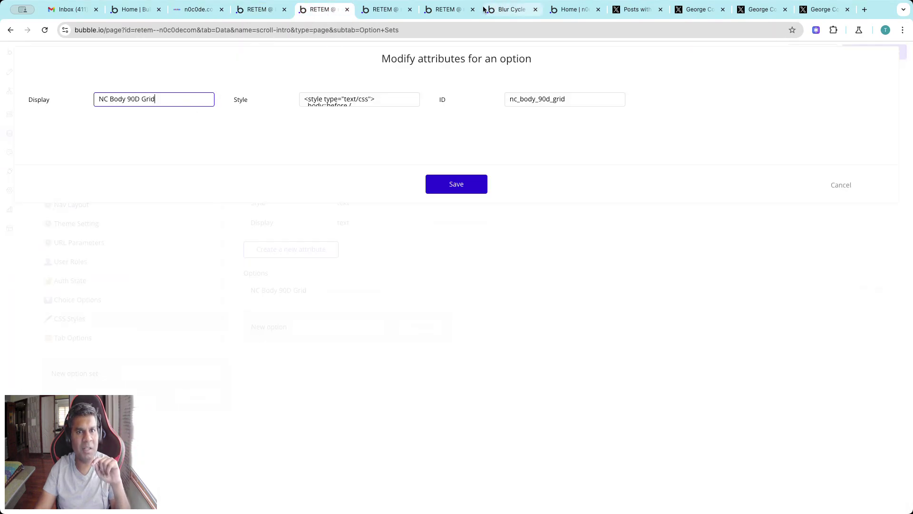
pyautogui.click(449, 9)
pyautogui.click(495, 11)
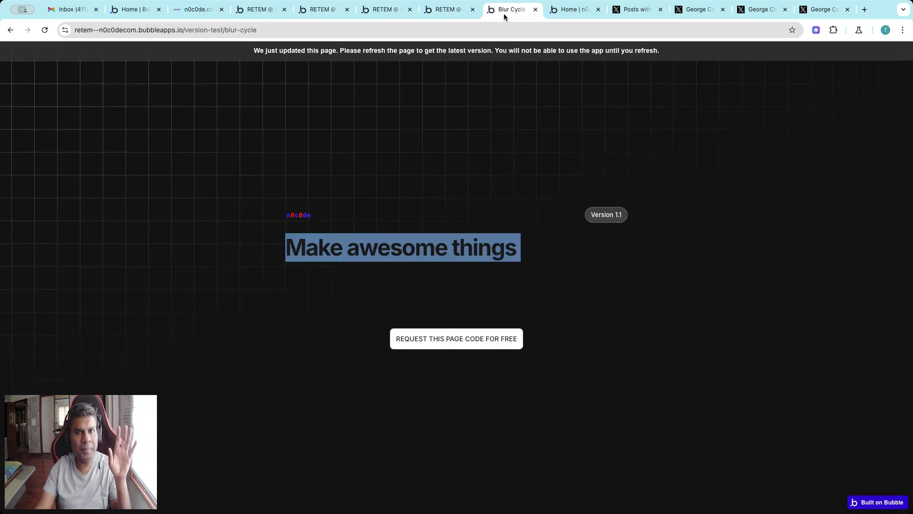
pyautogui.click(574, 12)
pyautogui.click(493, 56)
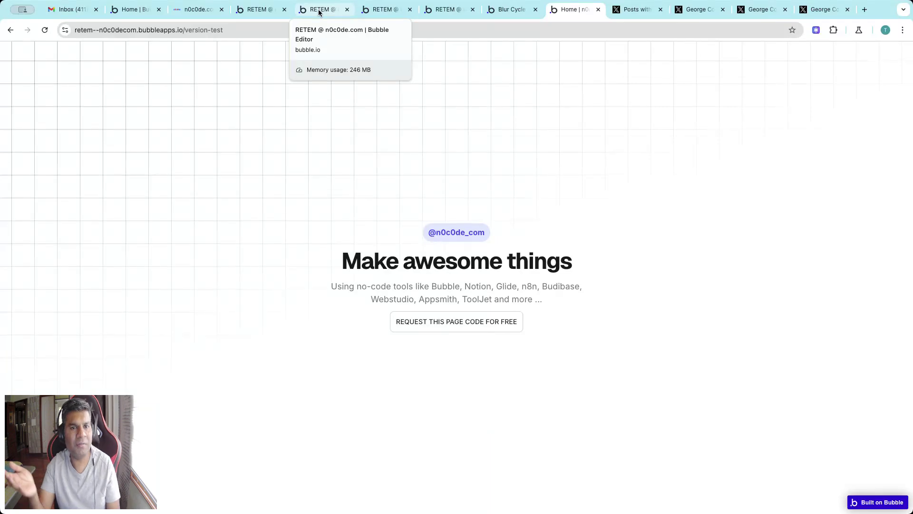
# Return to the NC Body 90D Grid option's attributes and inspect its ID and full Style code
pyautogui.click(250, 10)
pyautogui.click(309, 9)
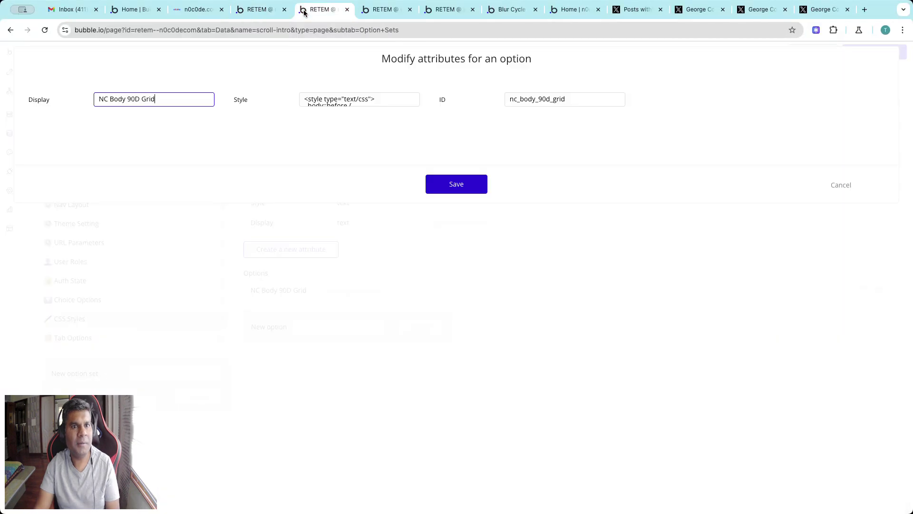
pyautogui.click(577, 104)
pyautogui.click(389, 99)
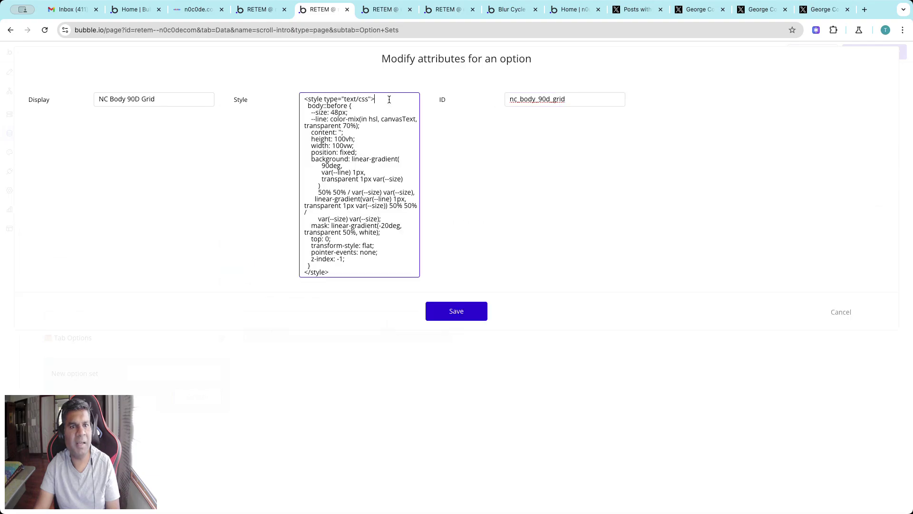
# Inspect how the blur-cycle page's 90d.grid.css.html element takes its HTML content and ID attribute from the CSS Styles option NC Body 90D Grid
pyautogui.click(390, 13)
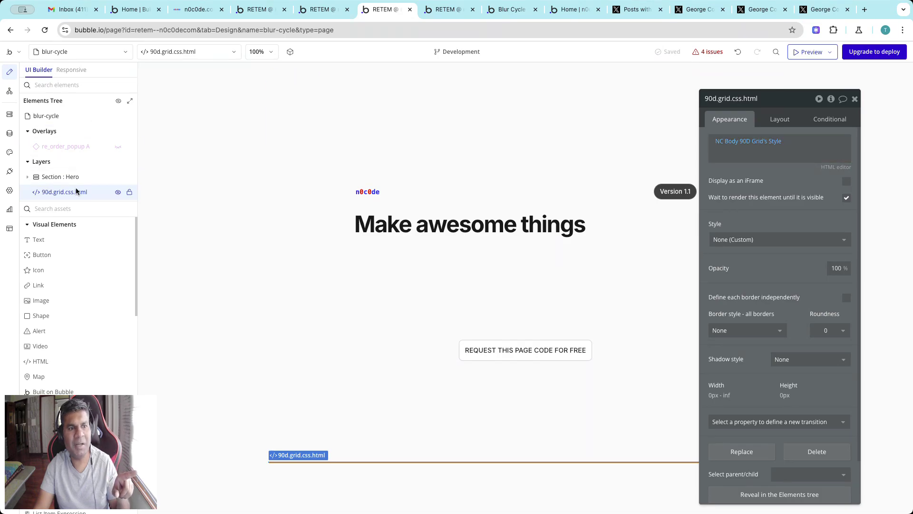
pyautogui.click(739, 142)
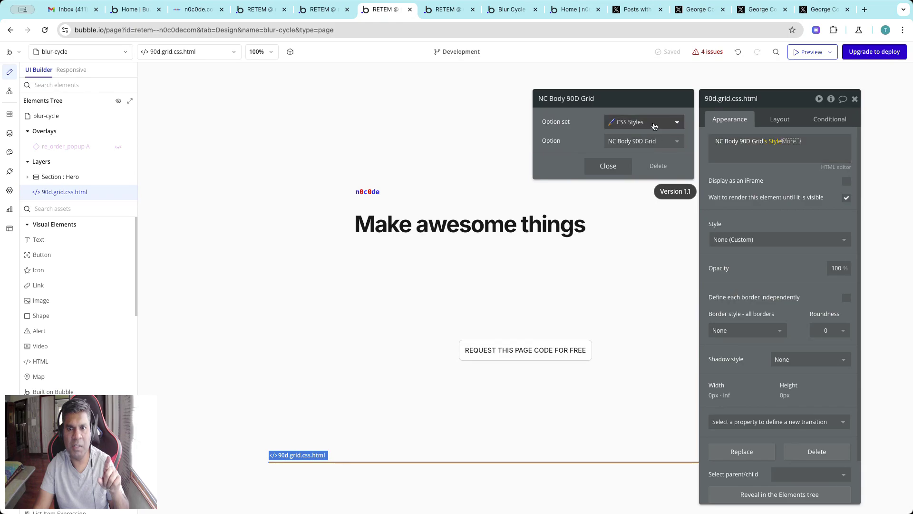
pyautogui.click(648, 142)
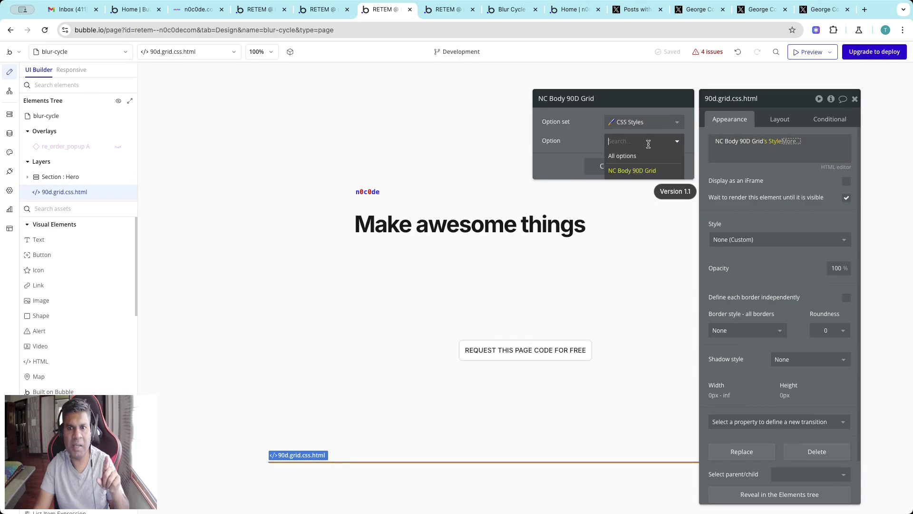
pyautogui.click(649, 171)
pyautogui.click(618, 167)
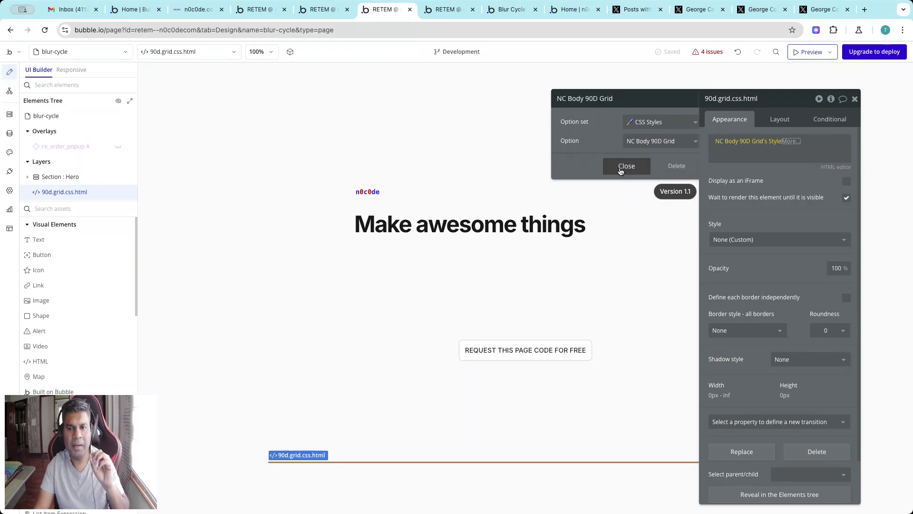
pyautogui.scroll(-1, 732, 292)
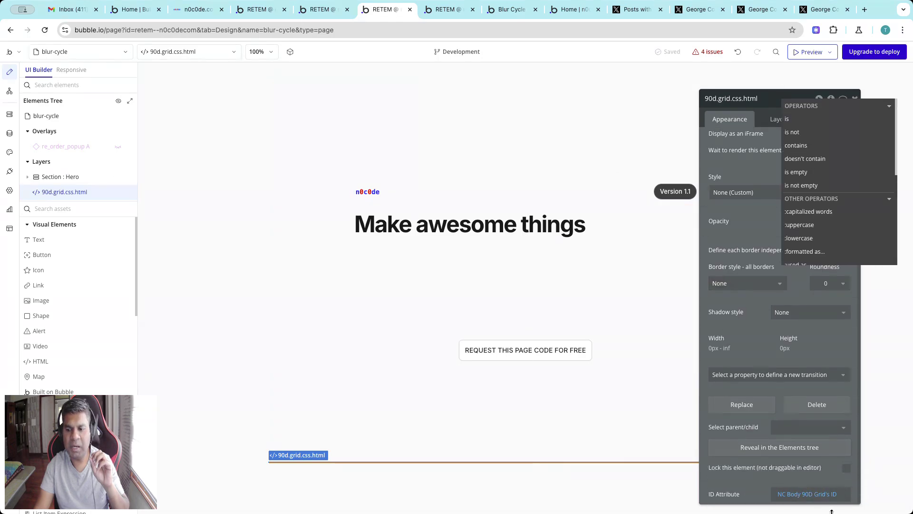
pyautogui.scroll(1, 764, 200)
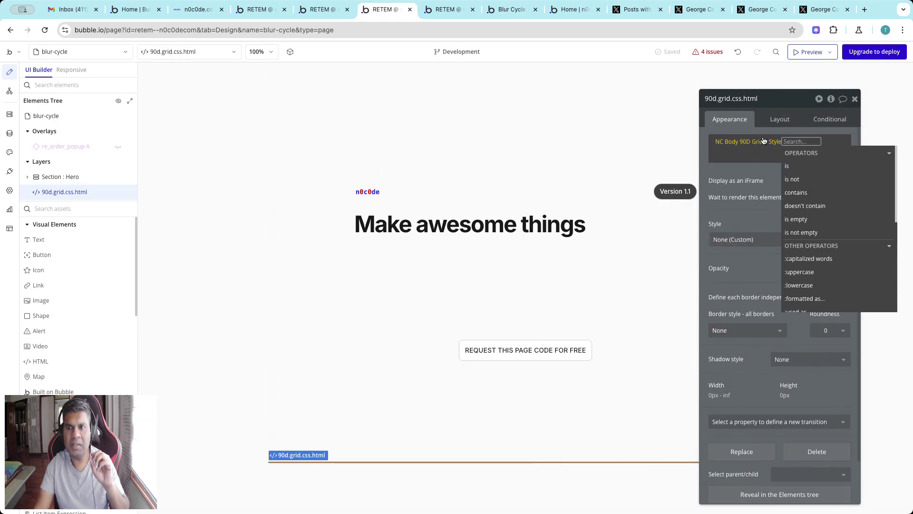
pyautogui.click(757, 164)
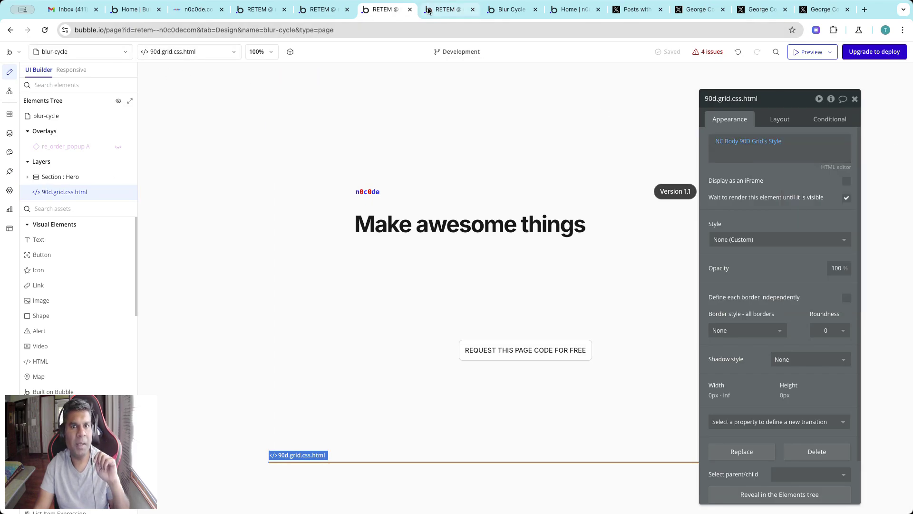
# Check the index page's 90d.grid.css.html element, and view the live blur-cycle and home page previews with the current grid style
pyautogui.click(445, 9)
pyautogui.click(108, 55)
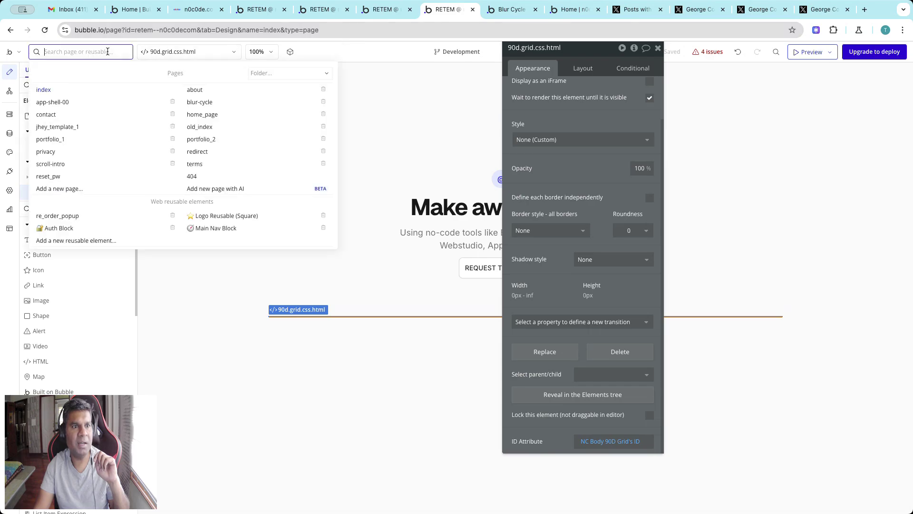
pyautogui.click(108, 55)
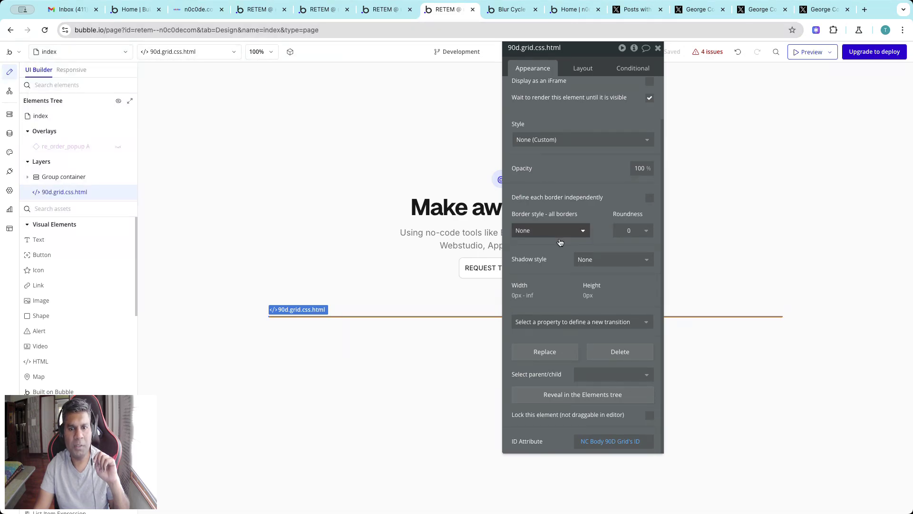
pyautogui.click(520, 10)
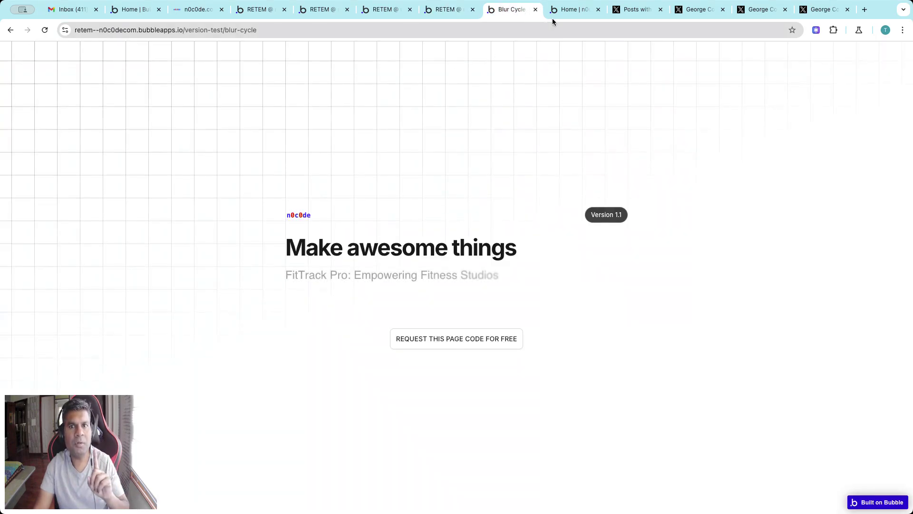
pyautogui.click(566, 11)
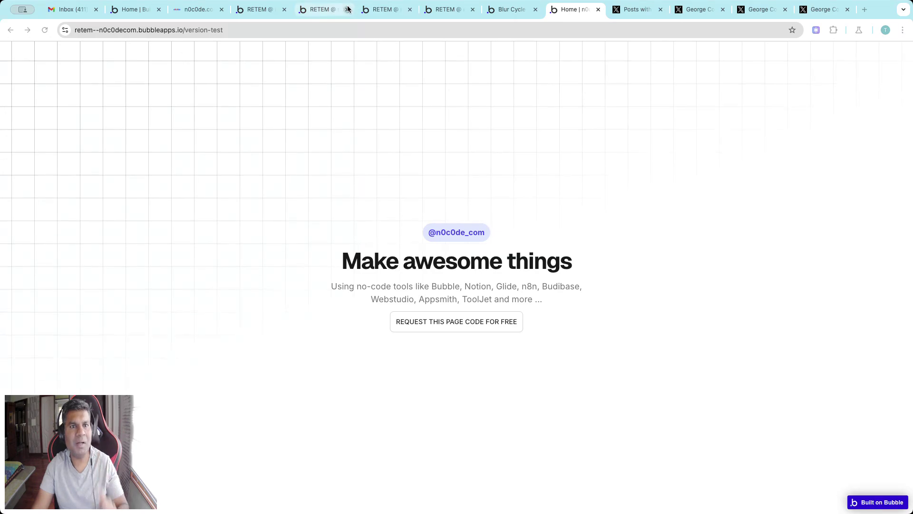
# Replace the NC Body 90D Grid option's Style code with the copied dark-mode grid CSS using a #121212 background and white lines, and save it
pyautogui.click(333, 10)
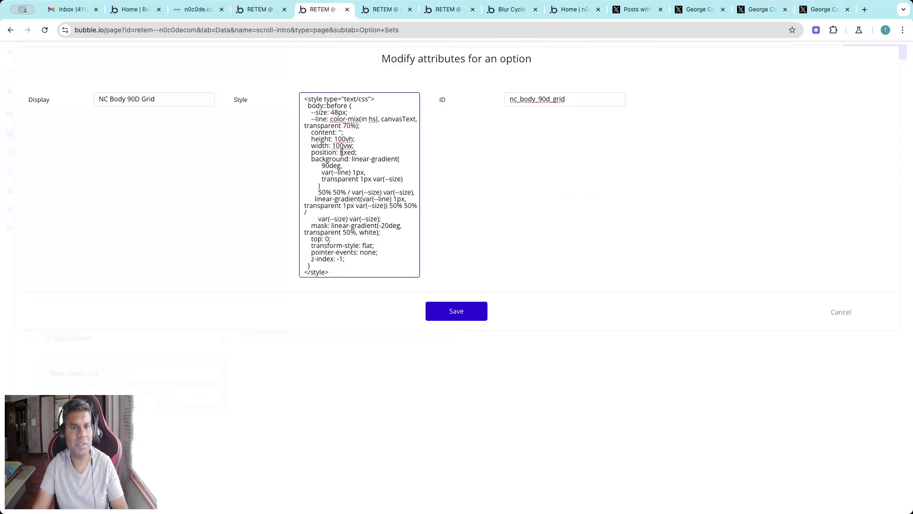
pyautogui.press('super+a')
pyautogui.press('super+v')
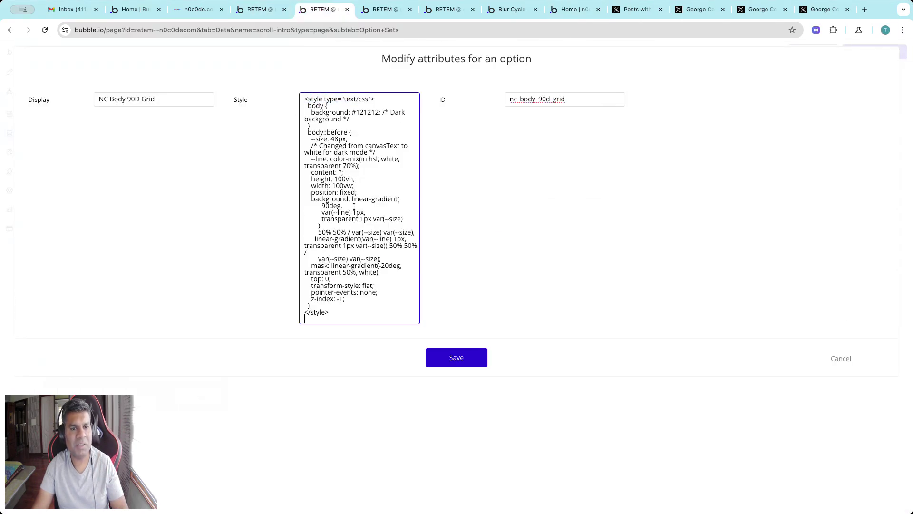
pyautogui.click(474, 365)
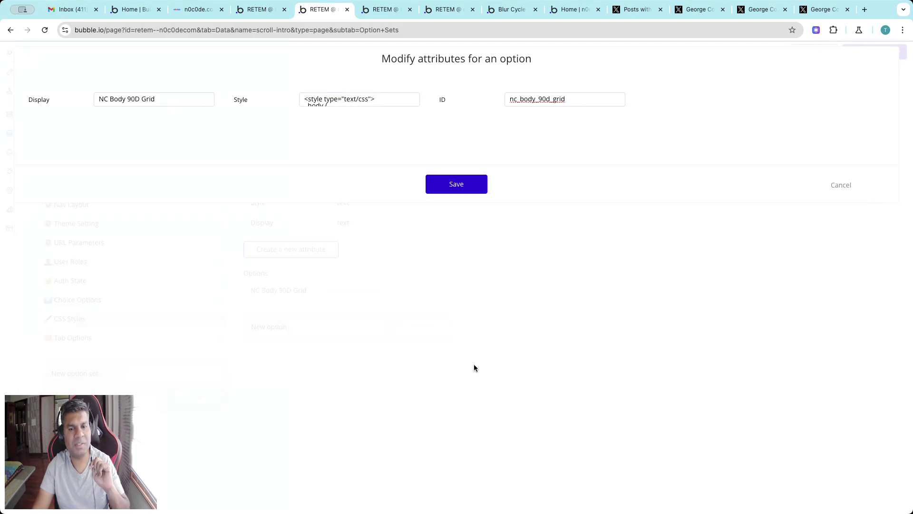
pyautogui.click(455, 191)
# Reload the live blur-cycle and home page previews and inspect the dark grid background and the "Make awesome things" headings on both
pyautogui.click(445, 9)
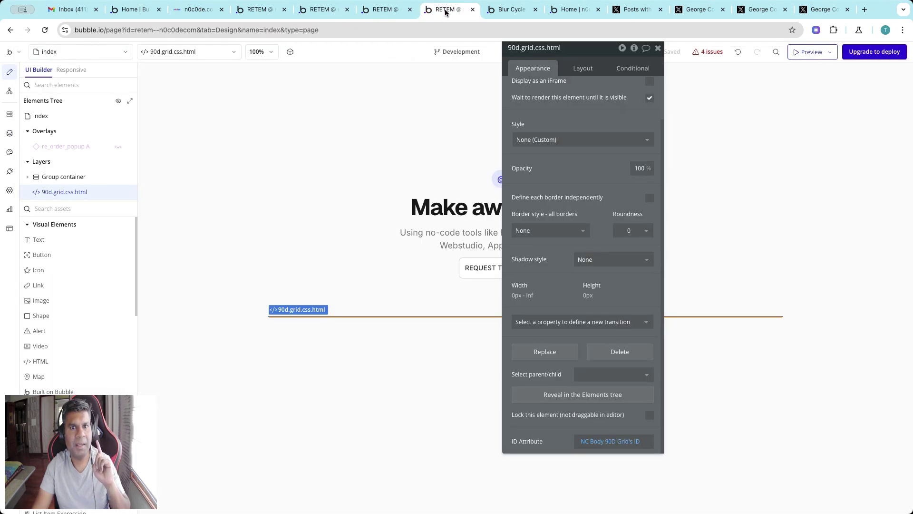
pyautogui.click(502, 10)
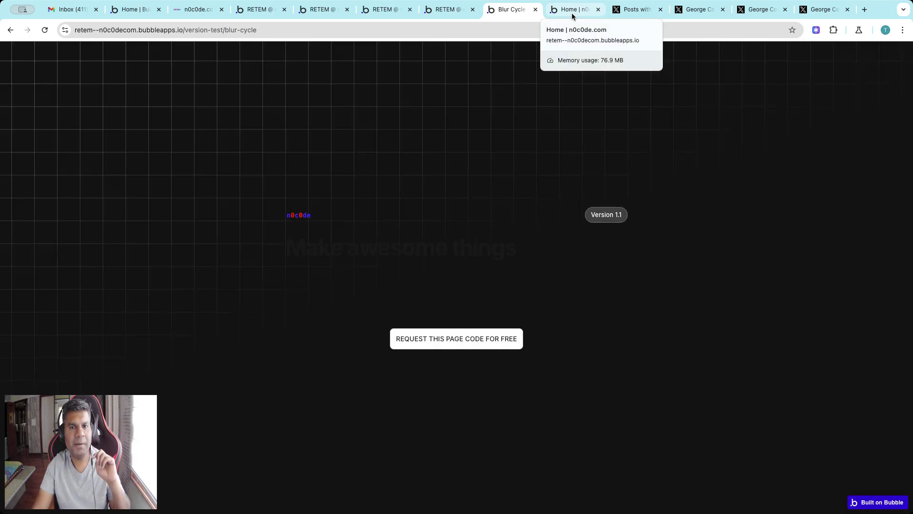
pyautogui.click(572, 11)
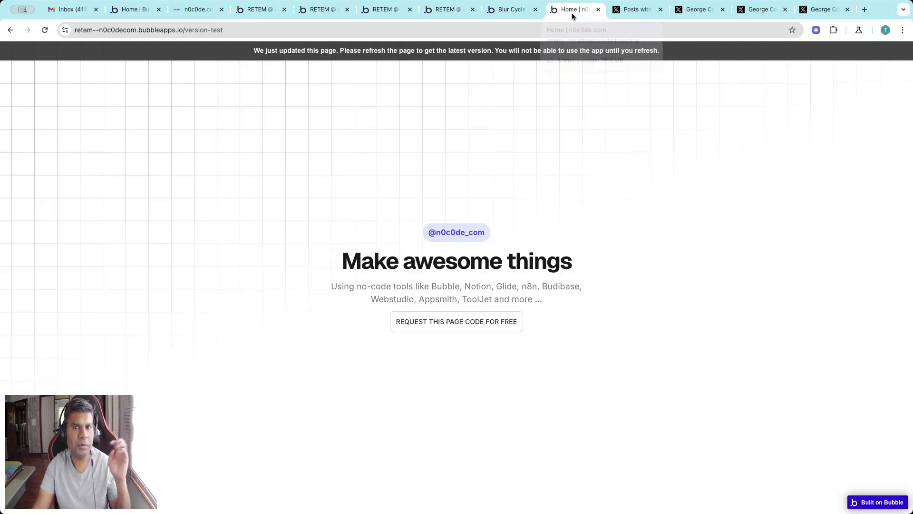
pyautogui.click(541, 50)
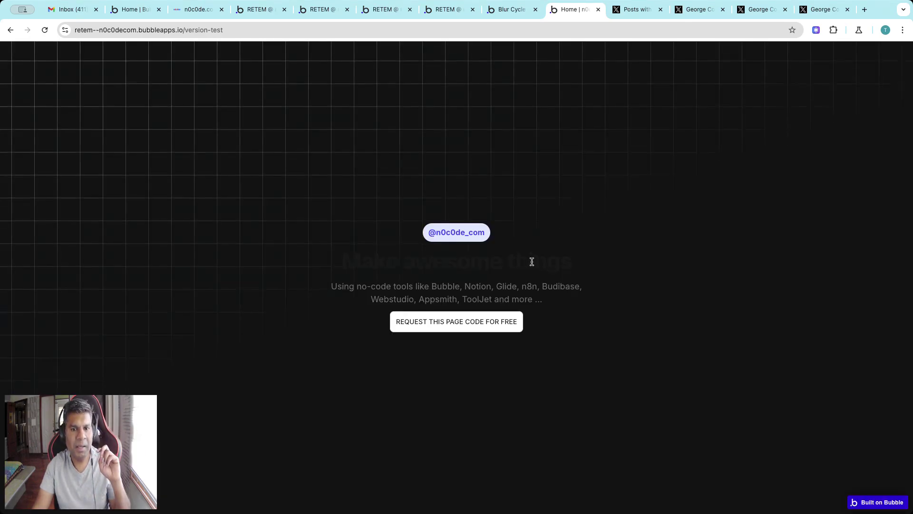
pyautogui.moveTo(533, 260); pyautogui.dragTo(359, 258)
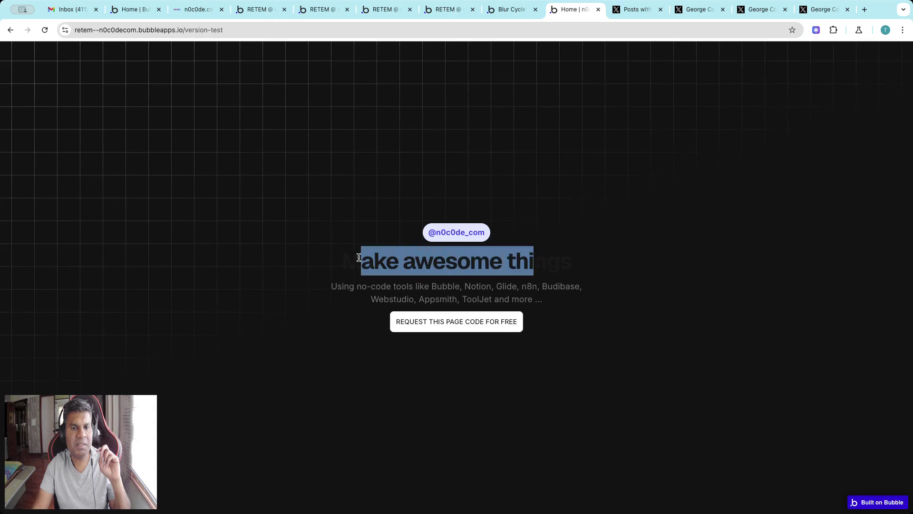
pyautogui.click(511, 10)
pyautogui.moveTo(459, 247); pyautogui.dragTo(315, 233)
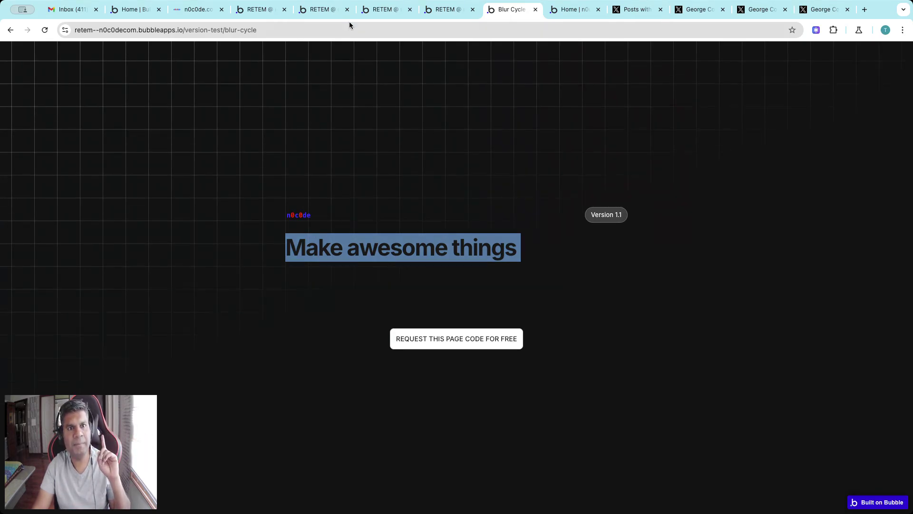
# Revisit the scroll-intro page design and the CSS Styles option set, and compare the live home and blur-cycle previews again
pyautogui.click(242, 14)
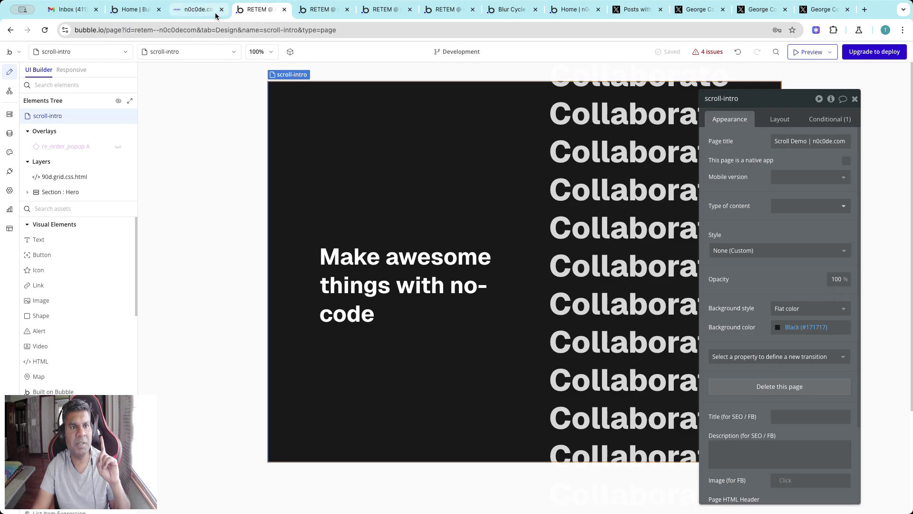
pyautogui.click(307, 14)
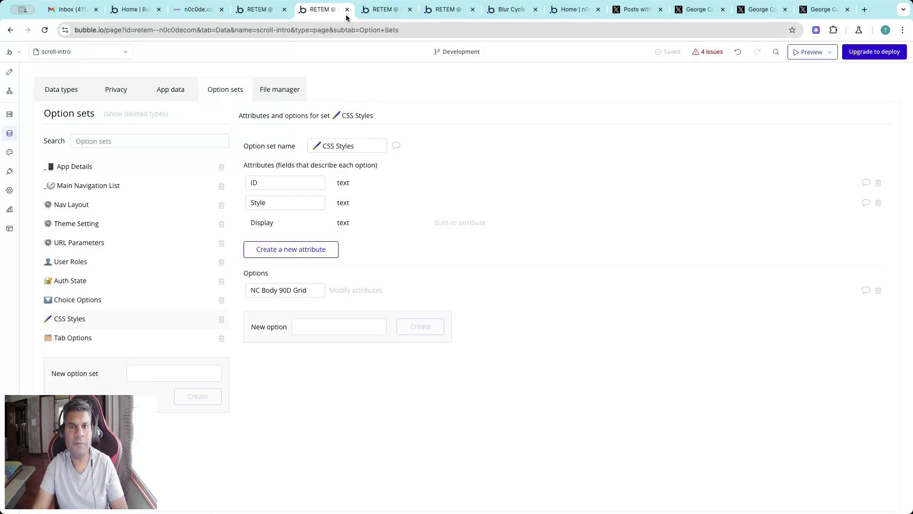
pyautogui.click(570, 10)
pyautogui.click(489, 12)
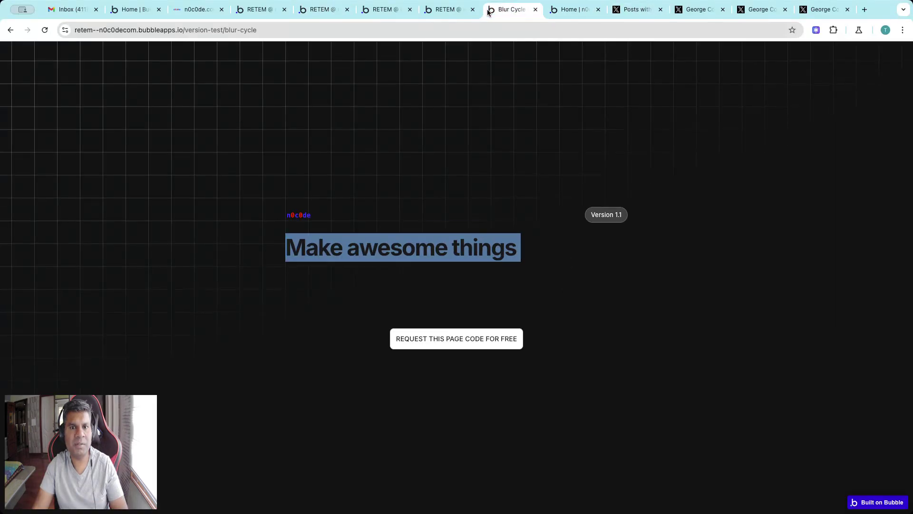